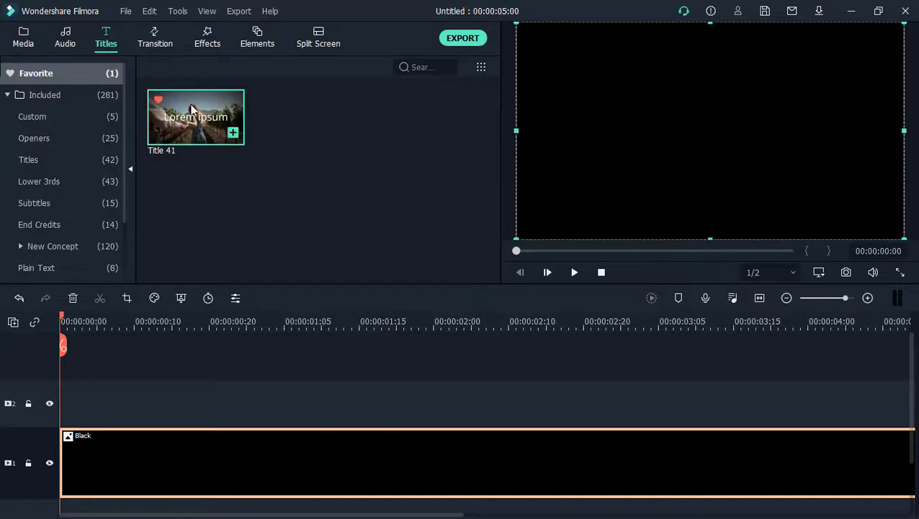
Step: Add Title 41 on the track above the Black clip, with the text KITE in Dretch-BoldItalic at size 150
left_click_drag(192, 108, 41, 399)
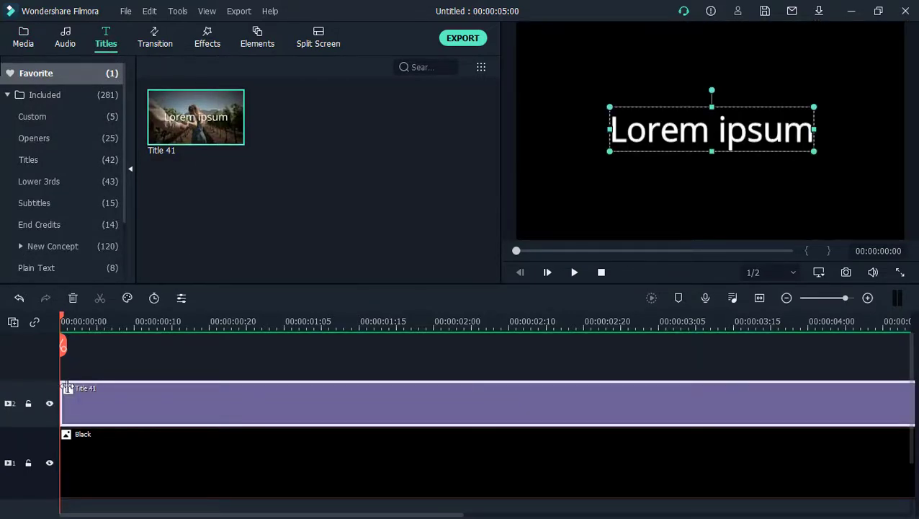
double_click(279, 408)
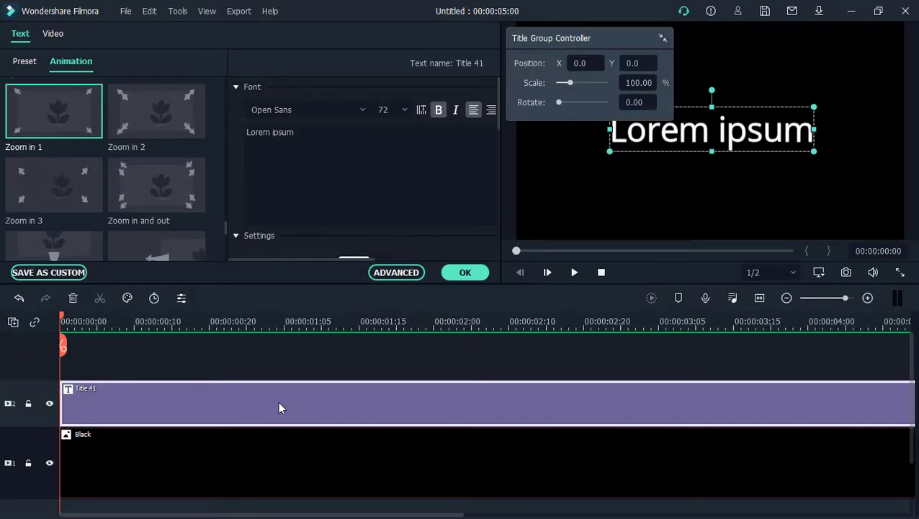
left_click(329, 141)
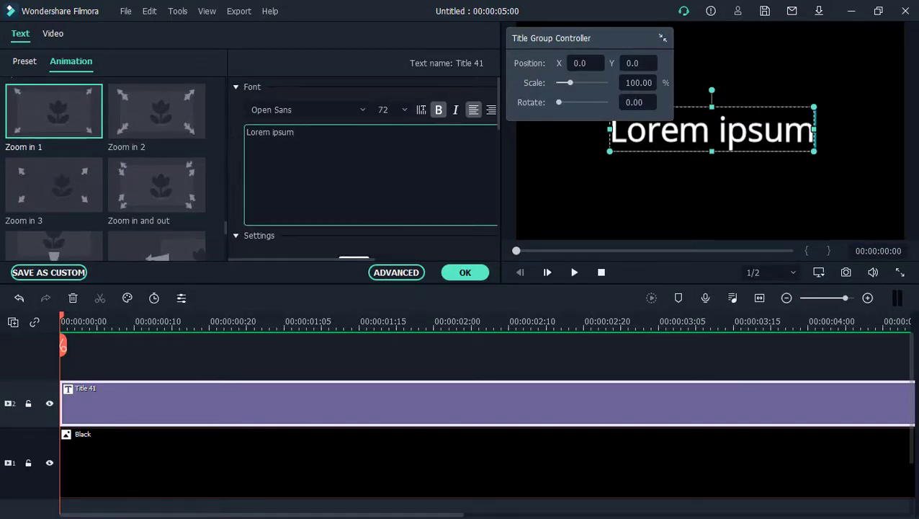
key("ctrl+a")
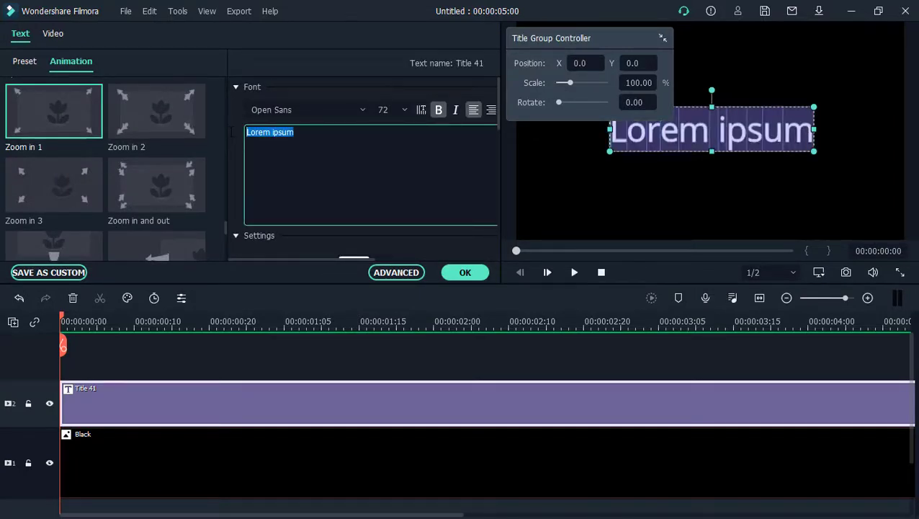
type("KIYT")
key("BackSpace")
key("BackSpace")
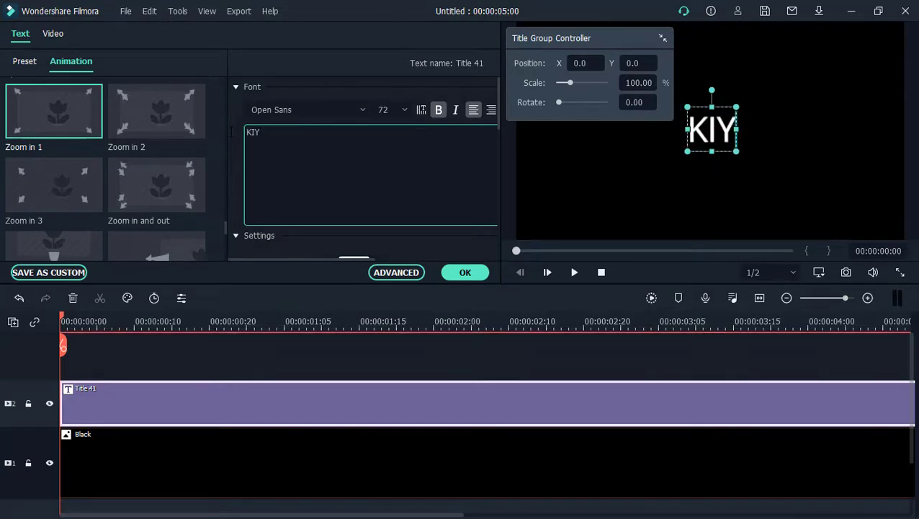
type("TE")
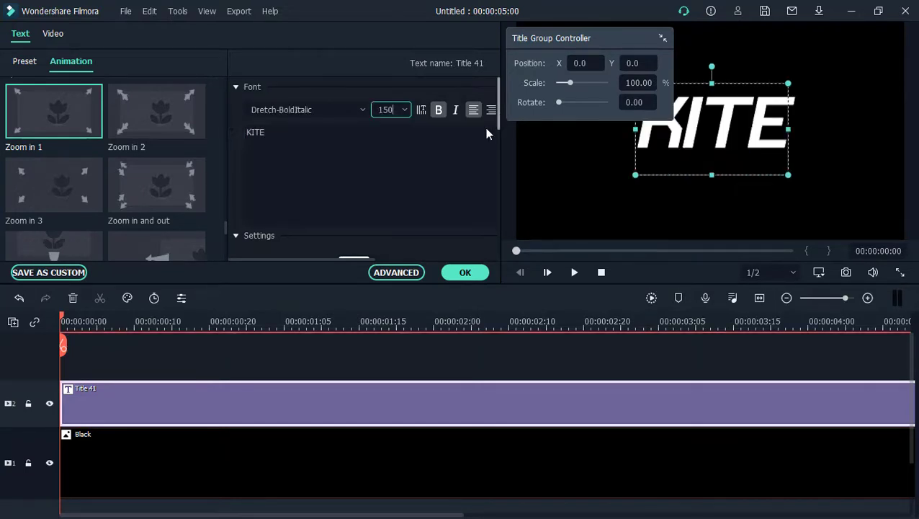
Step: Set the KITE title's text color to a bright green from the basic colors
scroll(433, 168, "down", 5)
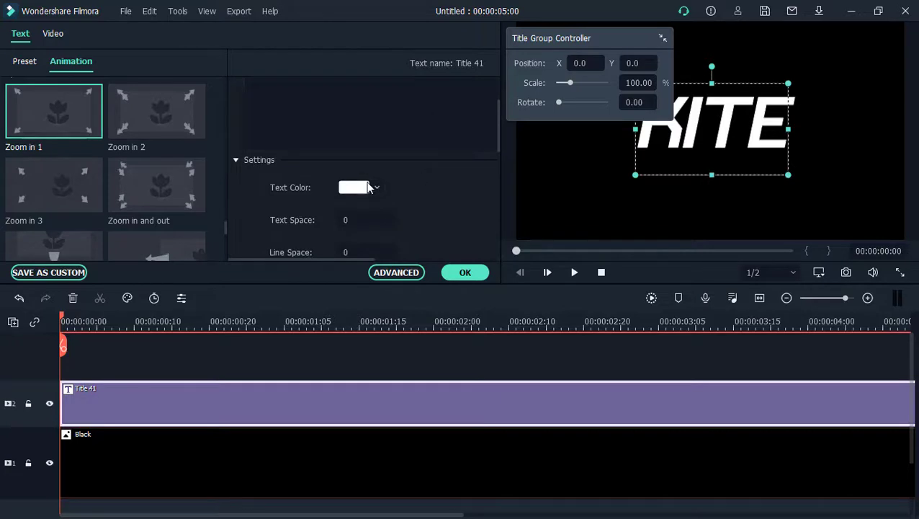
left_click(378, 187)
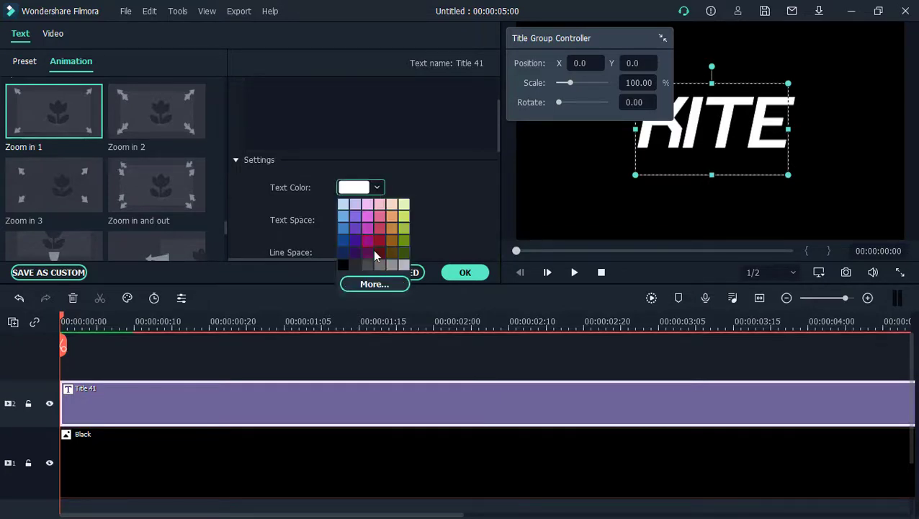
left_click(381, 285)
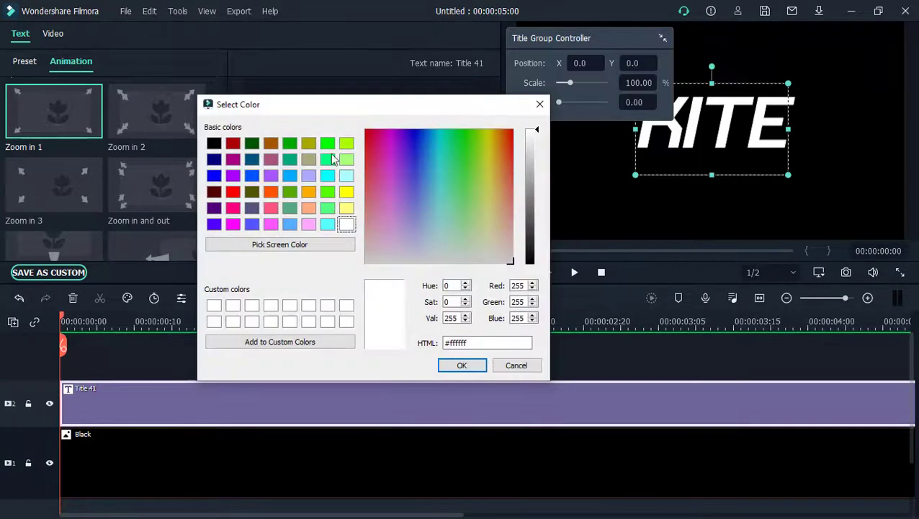
left_click(329, 191)
left_click(462, 365)
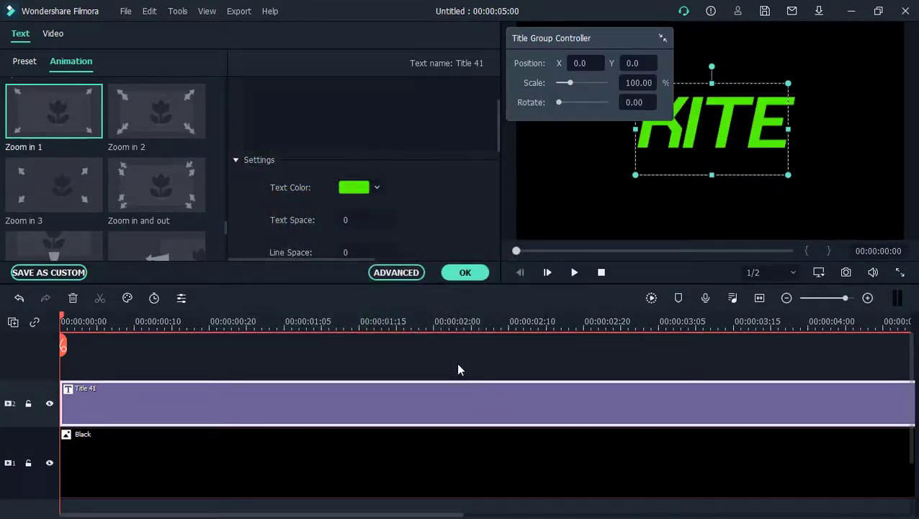
Step: Apply the Zoom in 1 text animation to the KITE title
scroll(157, 109, "down", 10)
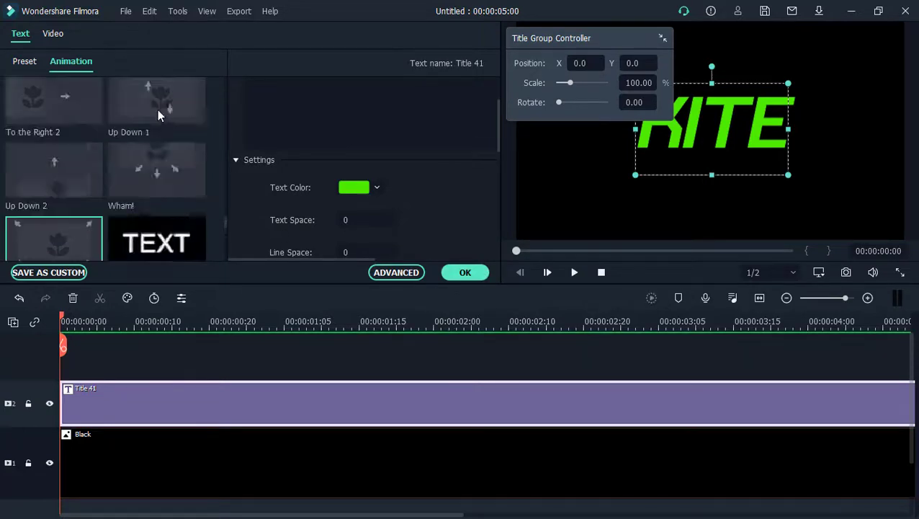
scroll(157, 109, "up", 3)
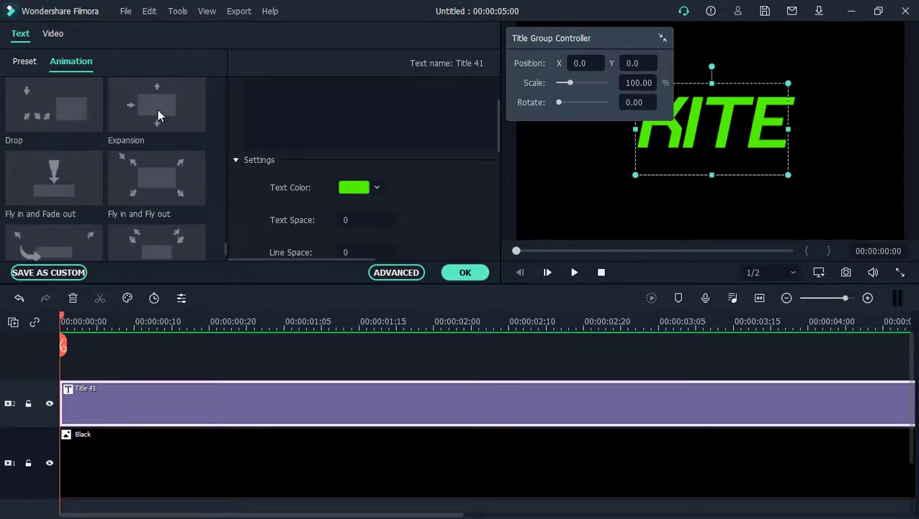
scroll(157, 110, "up", 4)
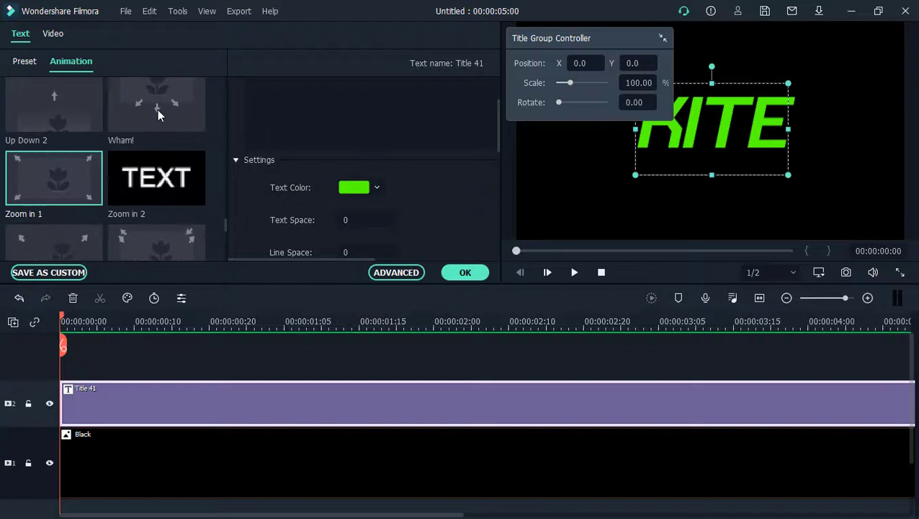
left_click(65, 177)
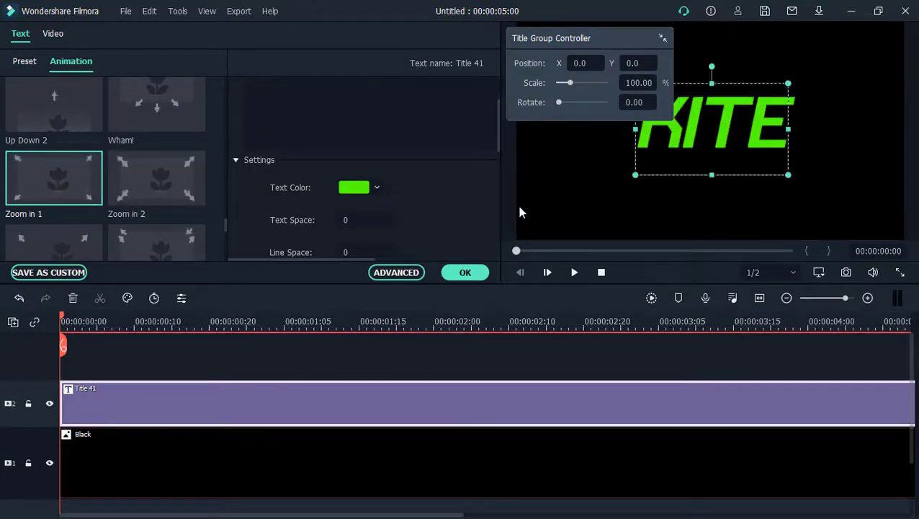
Step: Scale the KITE title up to about 220% and move it slightly down in the frame
left_click_drag(569, 82, 591, 83)
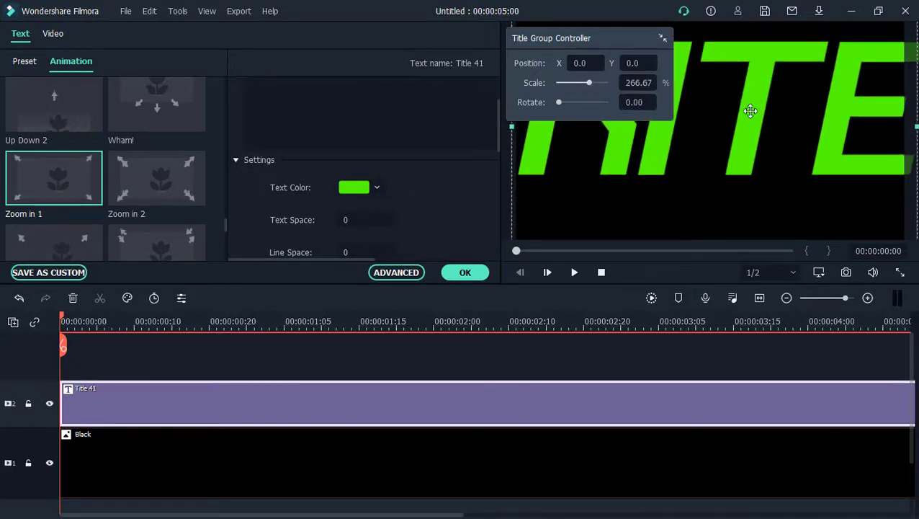
left_click_drag(749, 109, 753, 126)
left_click_drag(589, 82, 584, 83)
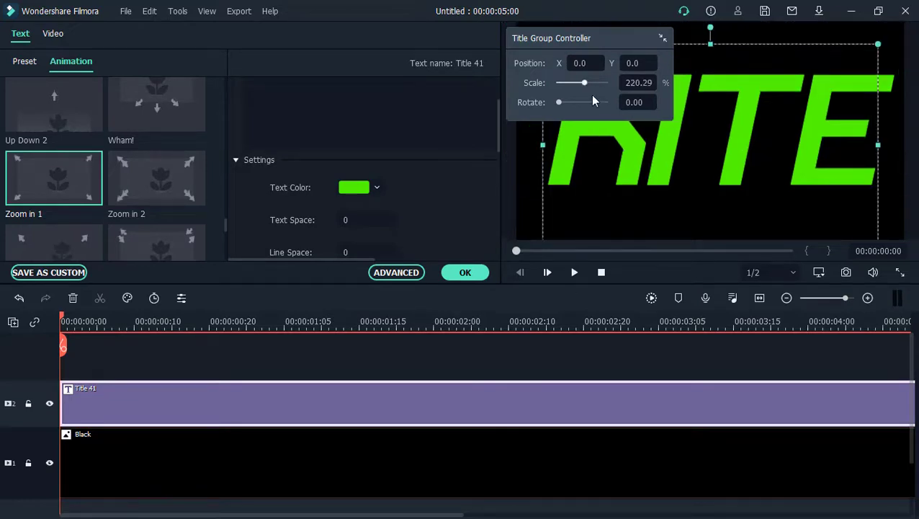
Step: Play back the beginning of the enlarged KITE title to check its zoom animation
left_click(600, 273)
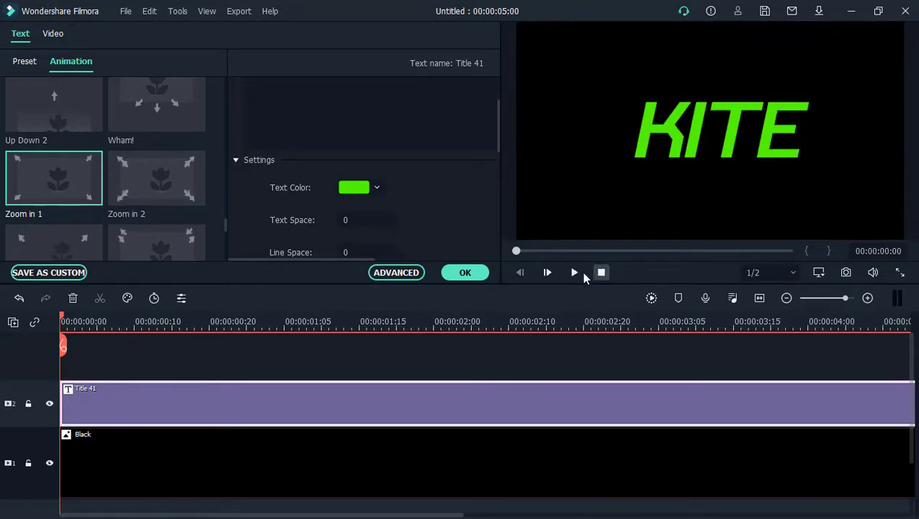
left_click(574, 272)
left_click(574, 272)
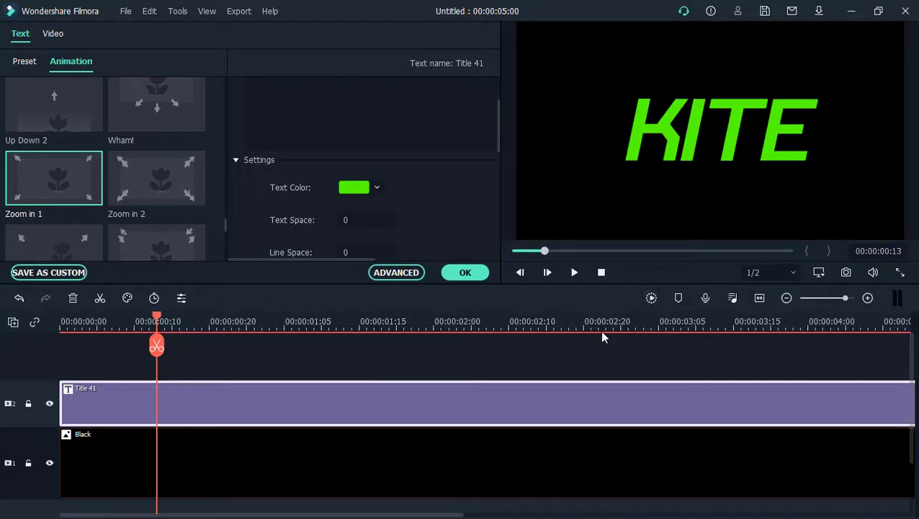
Step: Split the title and Black clips at 00:00:01:20 and delete the parts after the cut
left_click(396, 325)
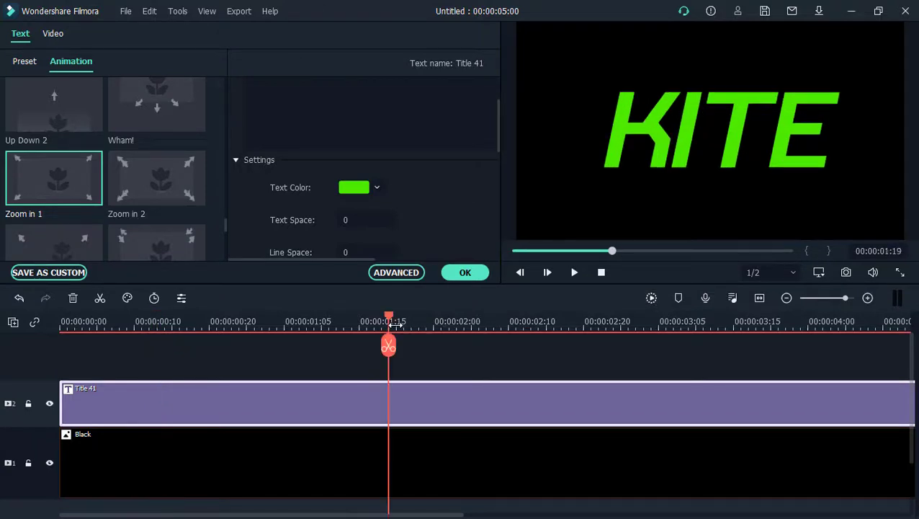
left_click(401, 324)
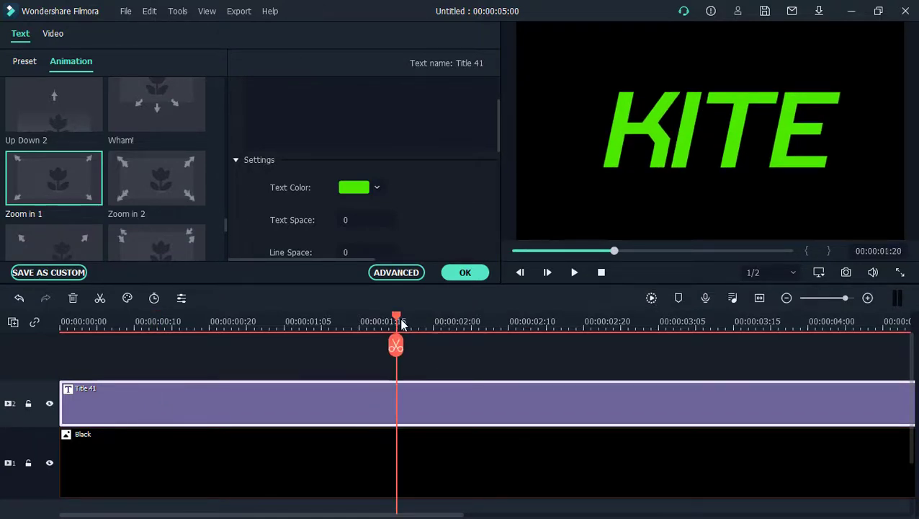
left_click(432, 441)
left_click(397, 346)
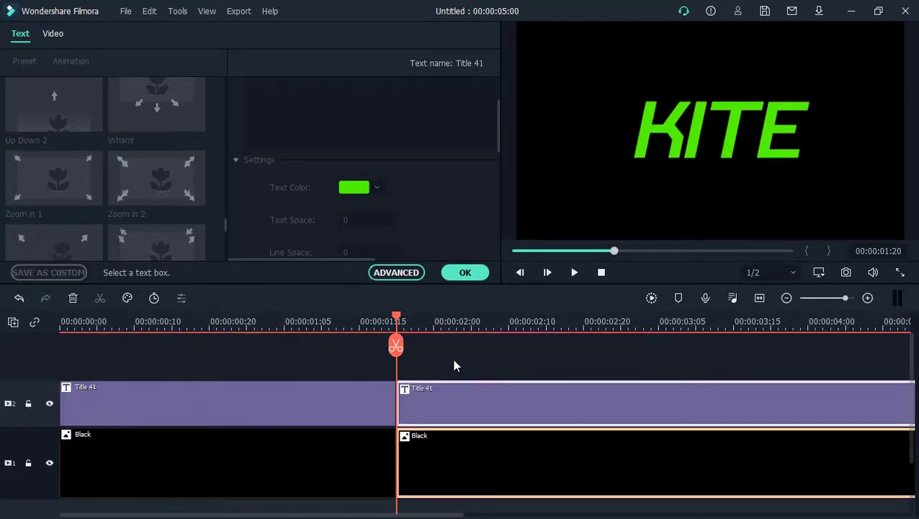
left_click_drag(454, 366, 523, 459)
key("Delete")
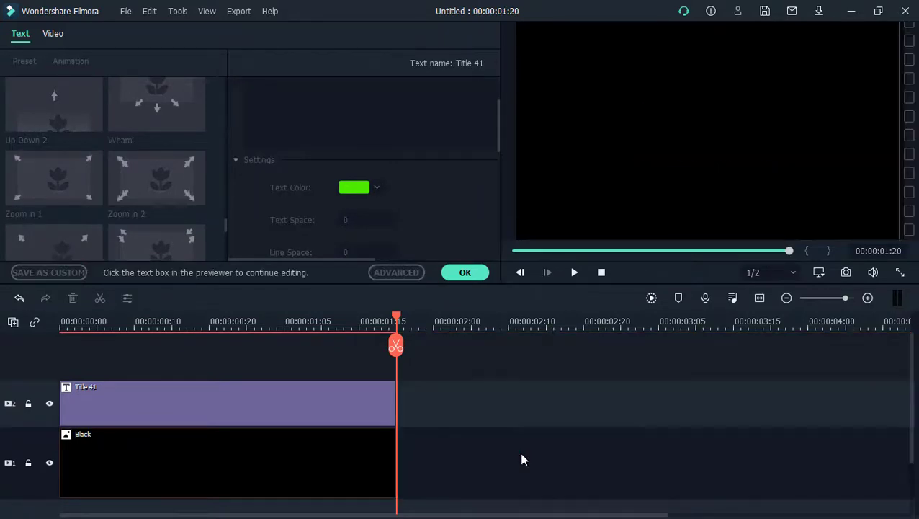
Step: Preview the trimmed title from the start and accept the title settings
left_click(602, 272)
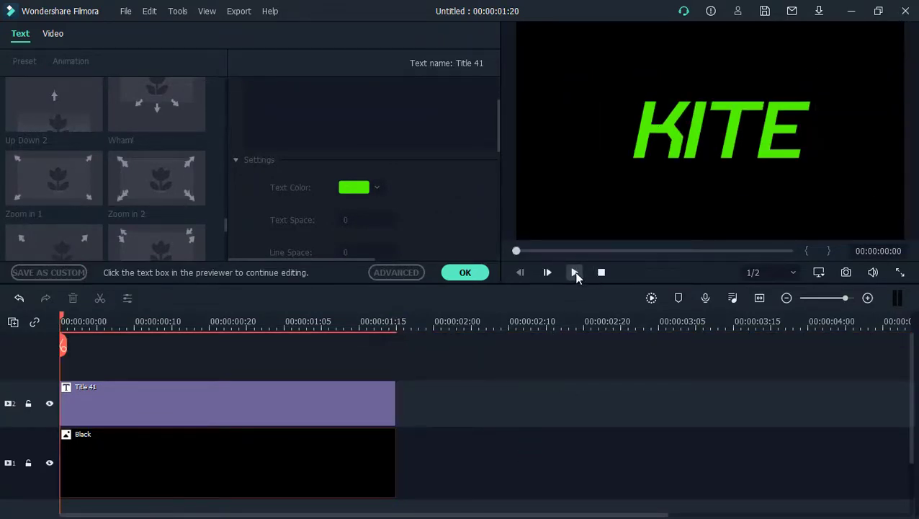
left_click(575, 272)
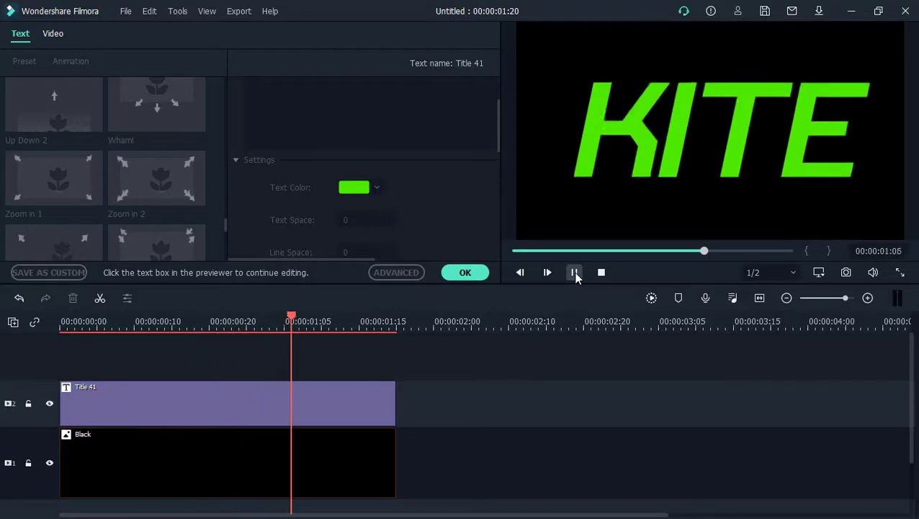
left_click(465, 273)
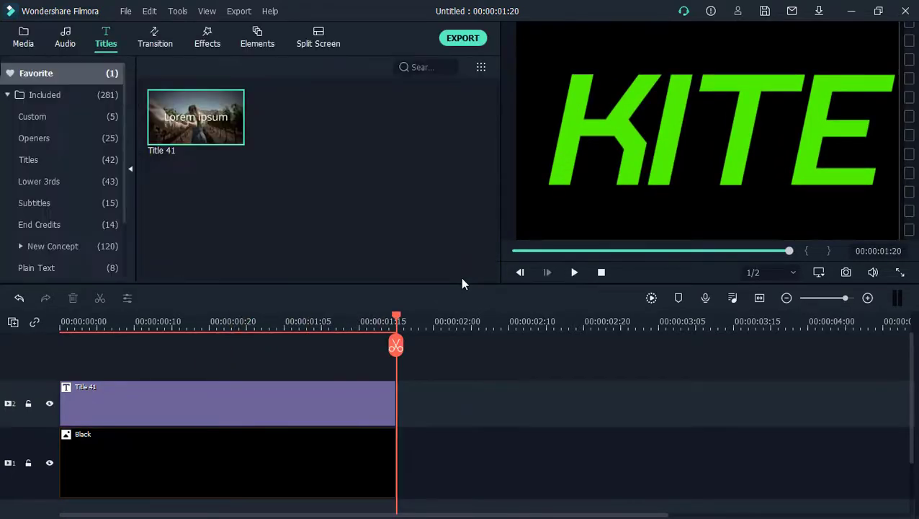
Step: Add the Warp Zoom 3 transition from the Warp Zoom category to the end of the Title 41 clip
left_click(143, 33)
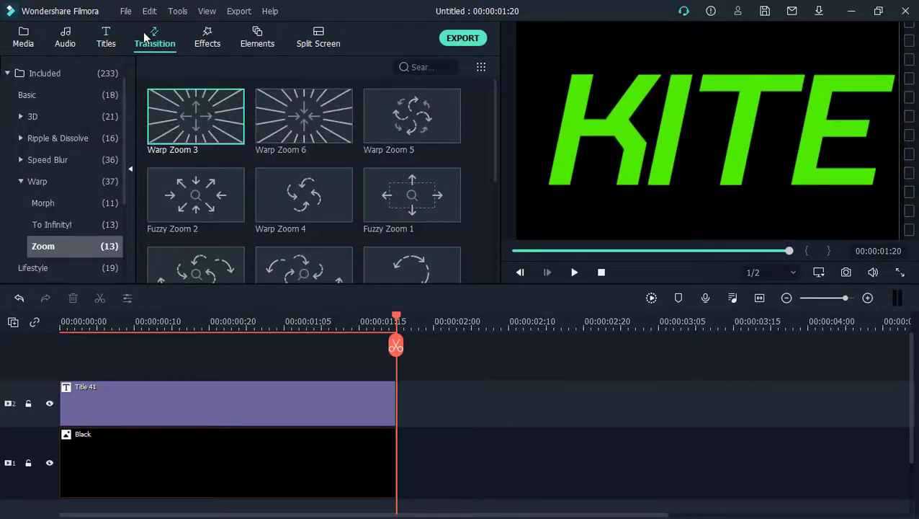
left_click(42, 181)
left_click(21, 181)
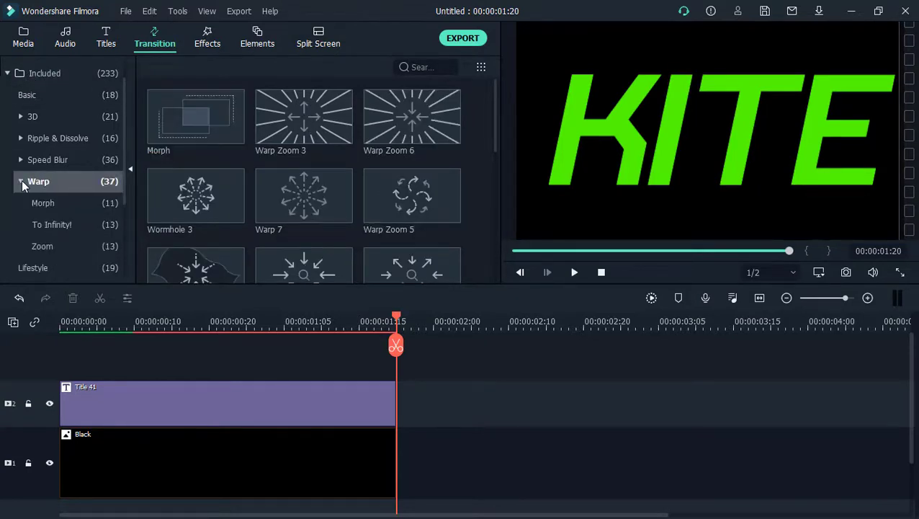
left_click(65, 244)
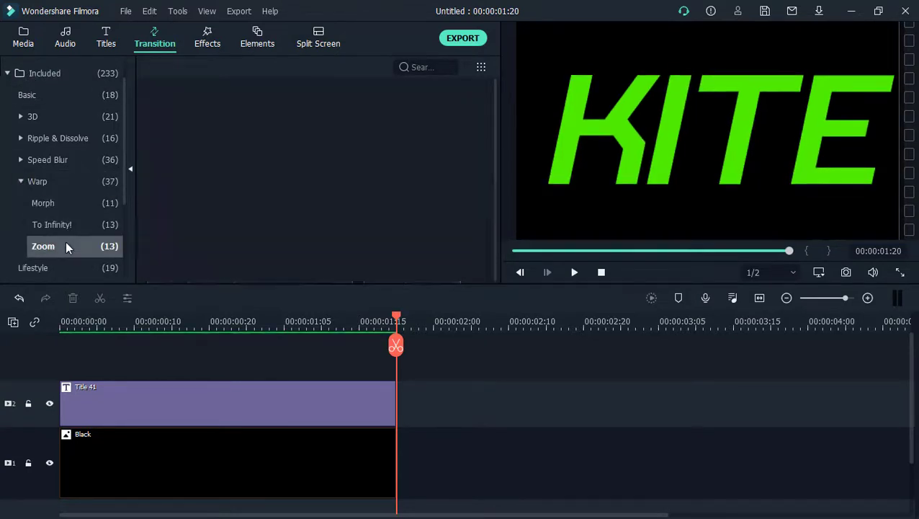
left_click(190, 121)
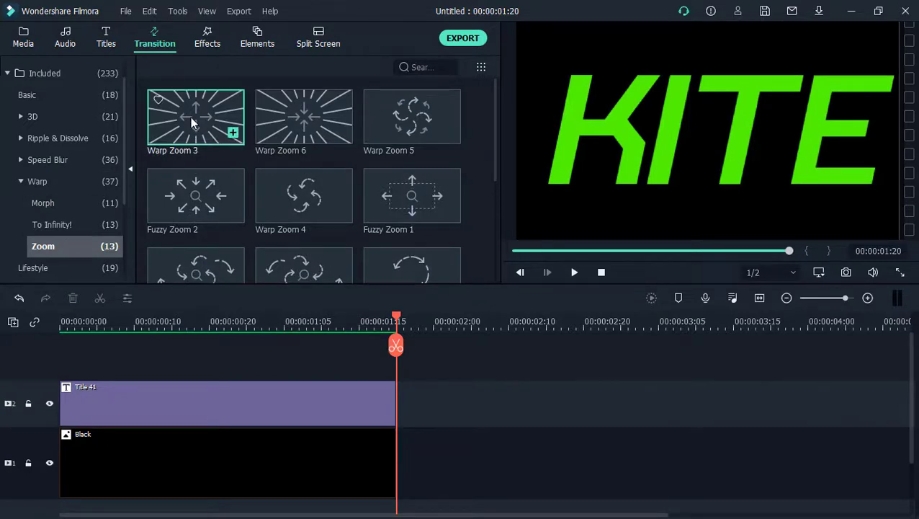
left_click_drag(192, 101, 356, 358)
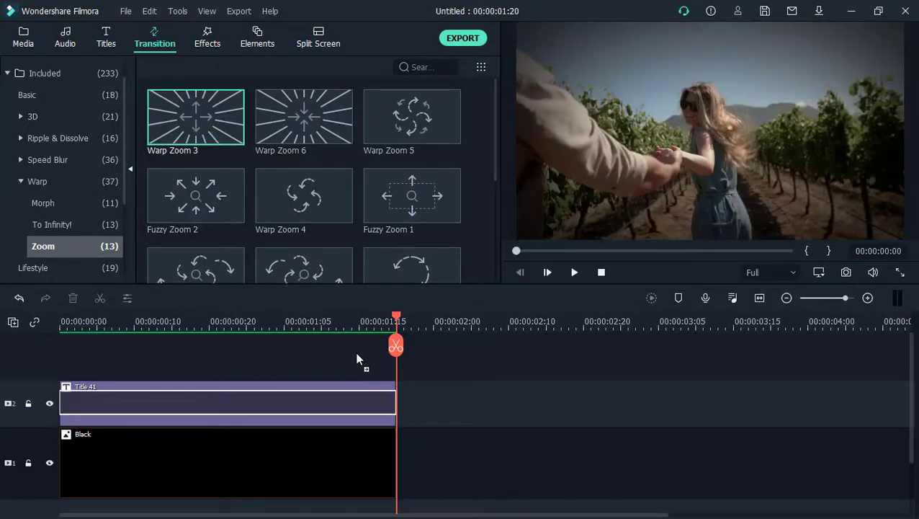
left_click_drag(381, 400, 383, 402)
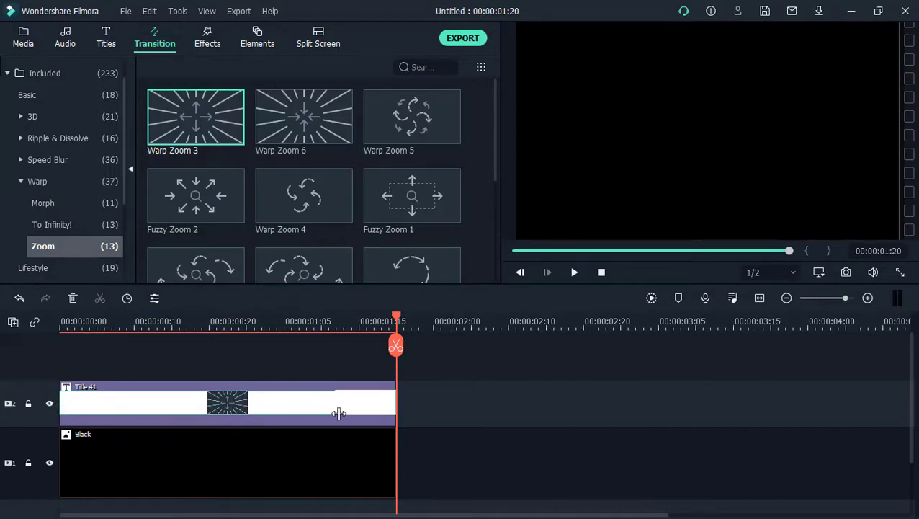
Step: Shorten the Warp Zoom 3 transition so it starts at about 00:00:01:03, and play back the result
left_click_drag(332, 413, 295, 407)
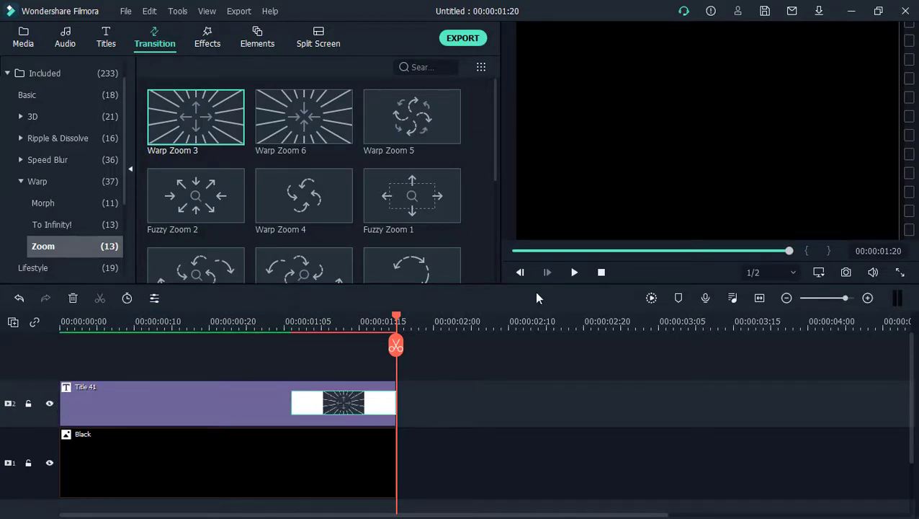
left_click(601, 271)
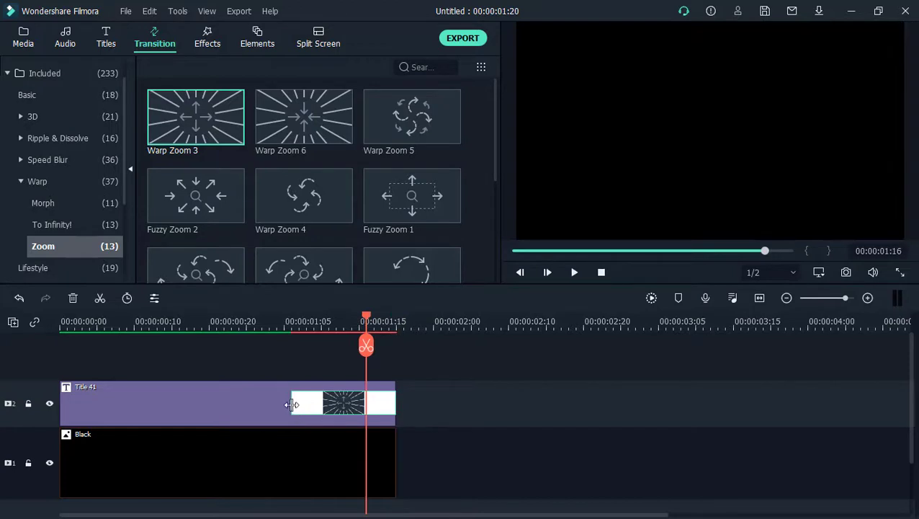
left_click_drag(292, 404, 269, 404)
left_click(574, 272)
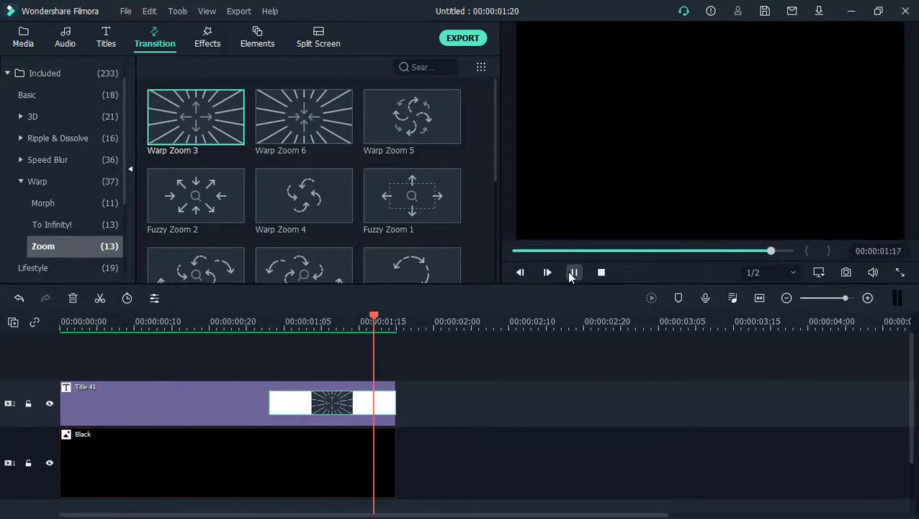
left_click(567, 271)
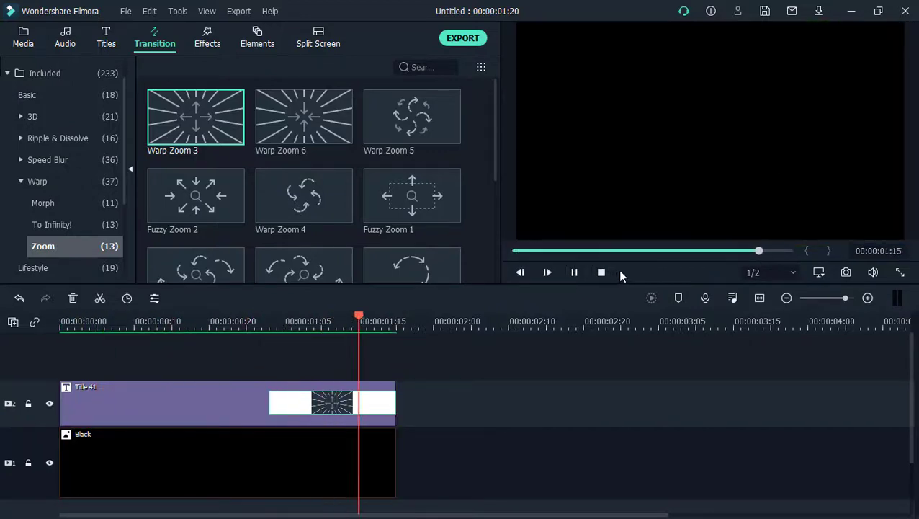
Step: Export the intro as KITE1.mp4 and clear all clips from the timeline
left_click(467, 38)
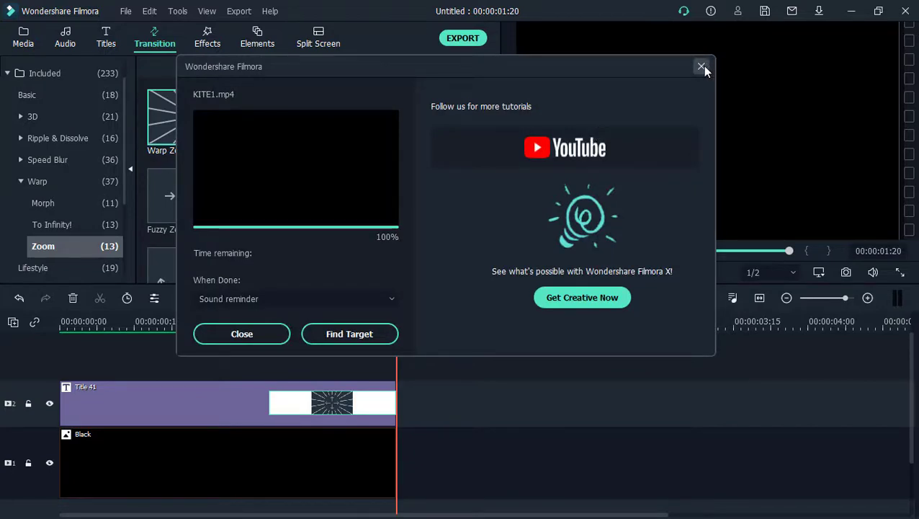
left_click(702, 68)
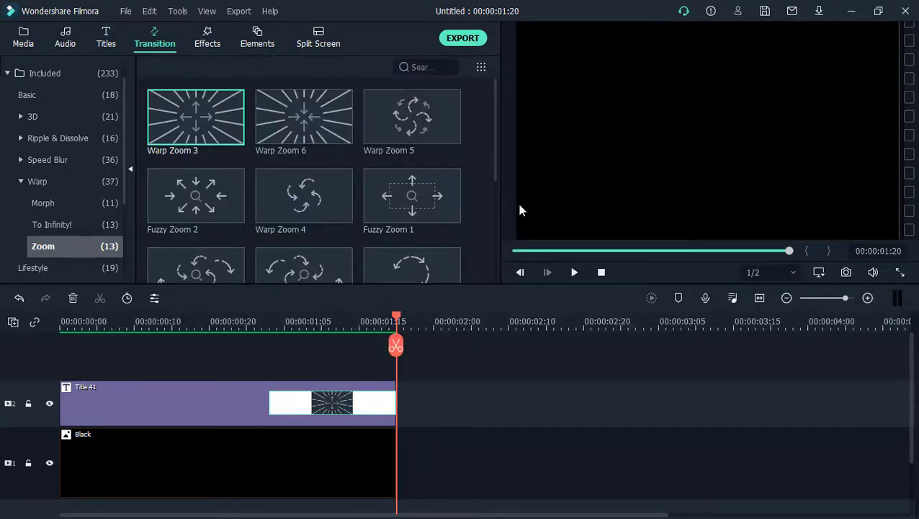
left_click_drag(415, 473, 135, 355)
key("Delete")
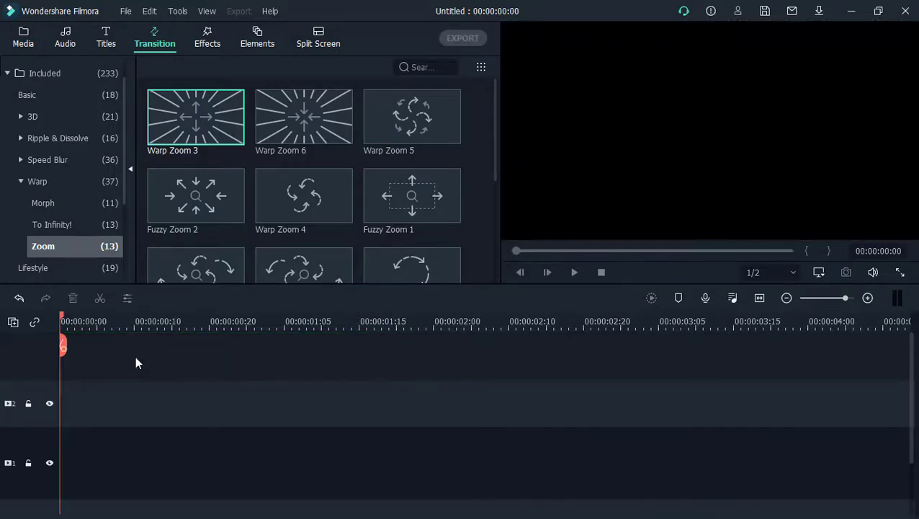
Step: Place the sample videos Travel 01 and Travel 04 one after the other on video track 1
left_click(20, 38)
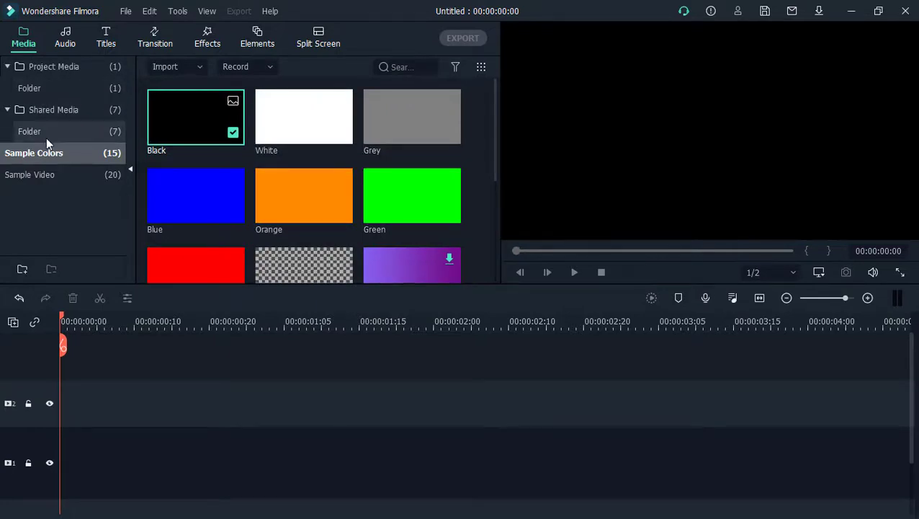
left_click(54, 175)
left_click_drag(173, 127, 34, 475)
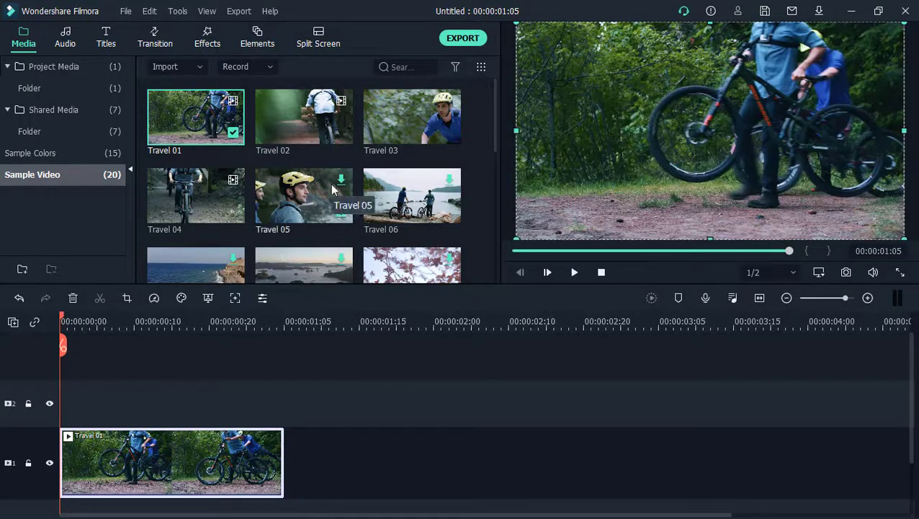
left_click_drag(220, 205, 287, 447)
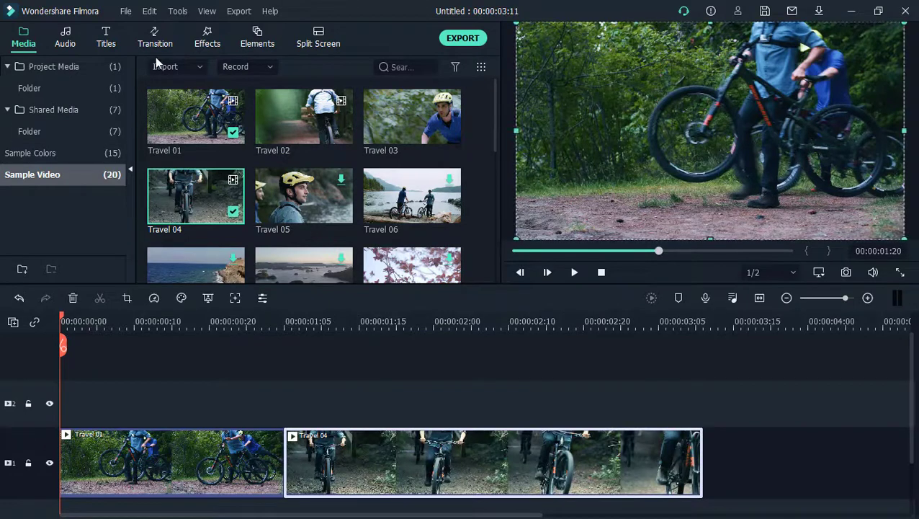
Step: Import the KITE1 video from the VFX folder and place it at the start of video track 2
left_click(41, 67)
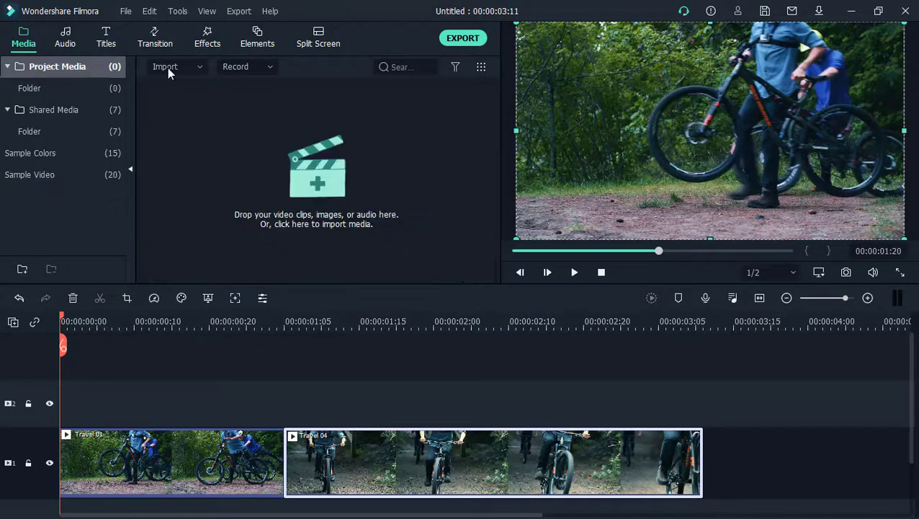
left_click(197, 69)
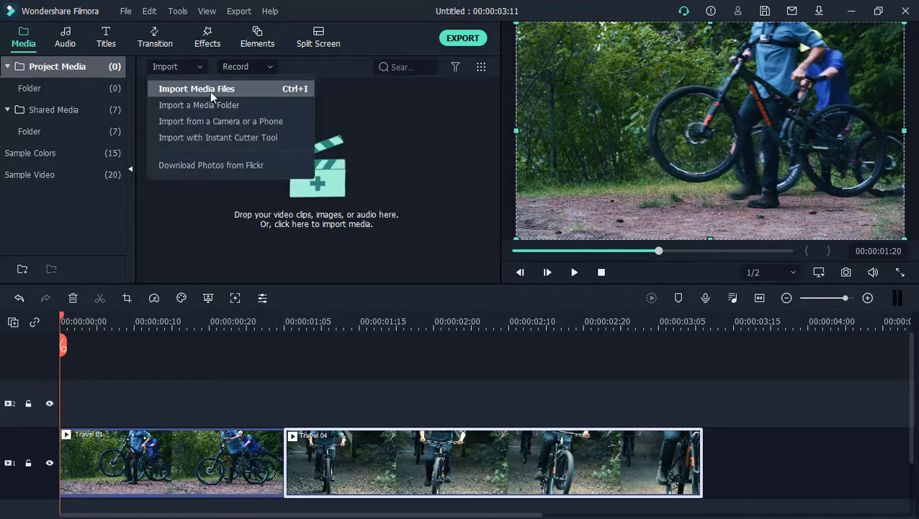
left_click(211, 92)
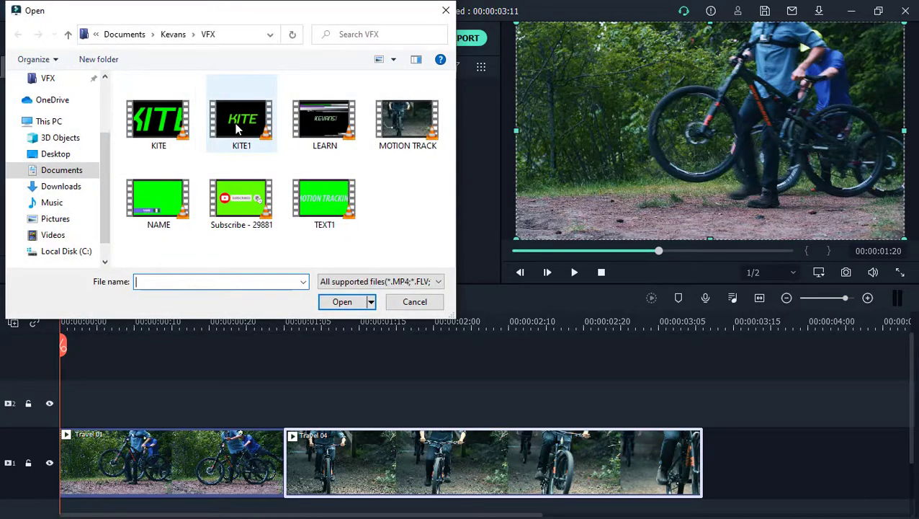
left_click(237, 129)
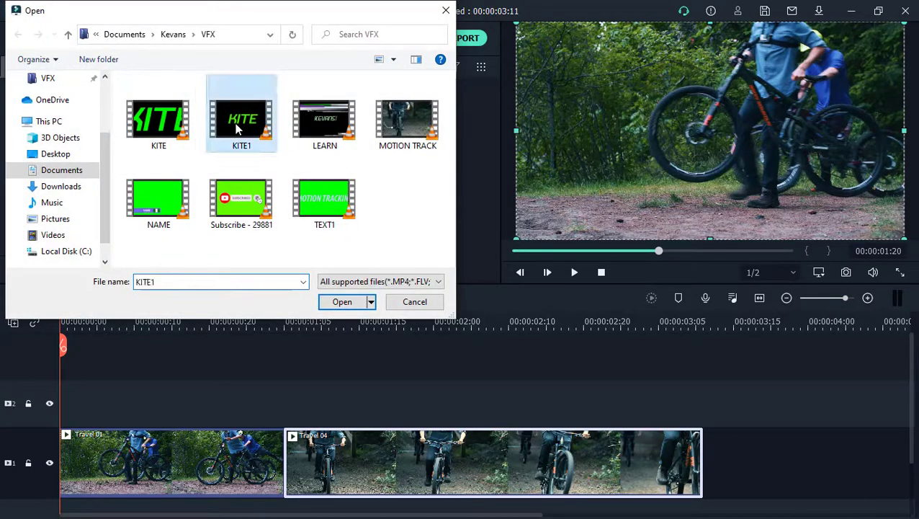
left_click(342, 302)
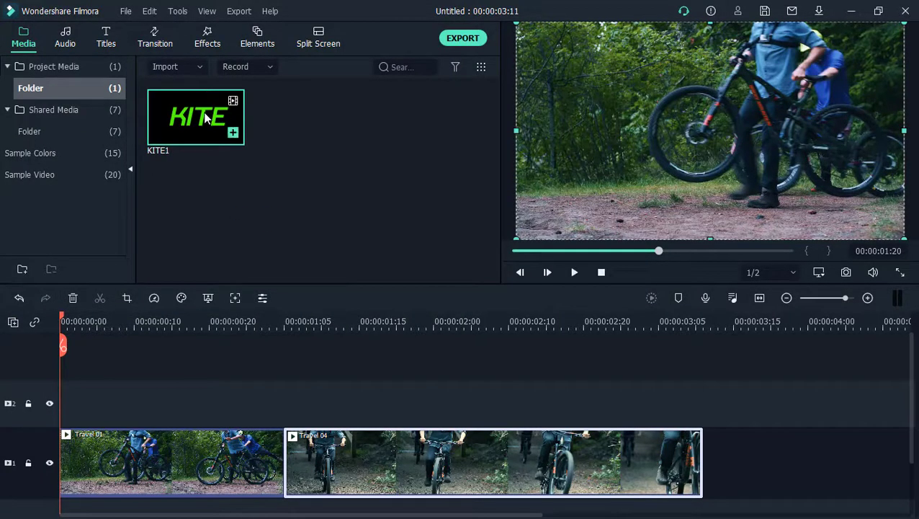
left_click_drag(205, 119, 58, 414)
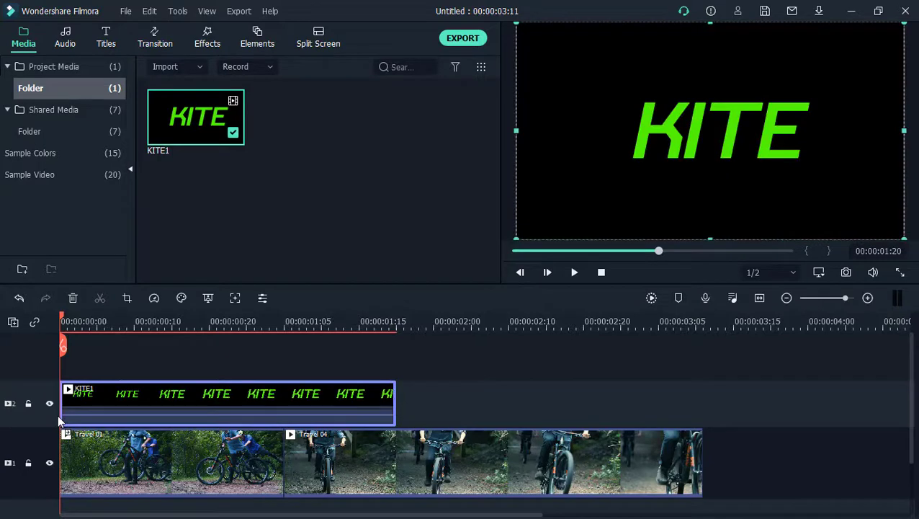
Step: Apply Chroma Key to the KITE1 clip, sampling the green of its text and setting the offset to 64
double_click(134, 399)
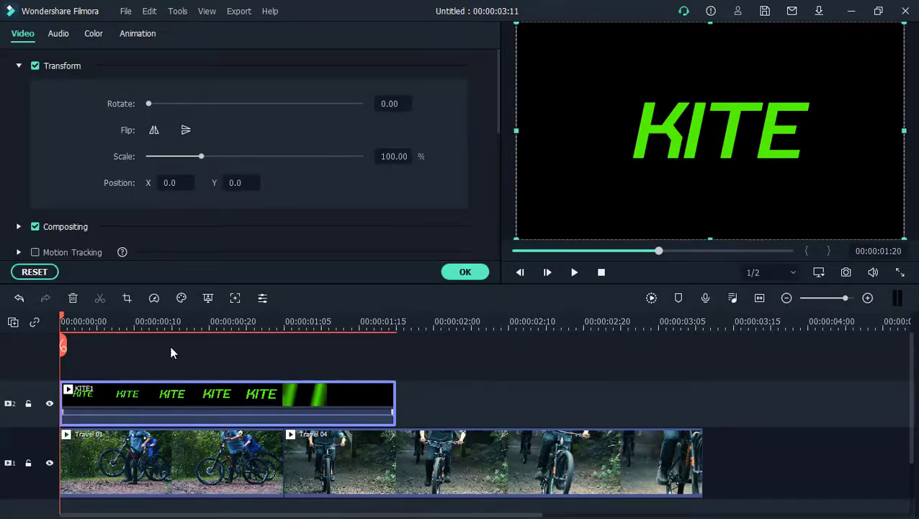
scroll(262, 173, "down", 5)
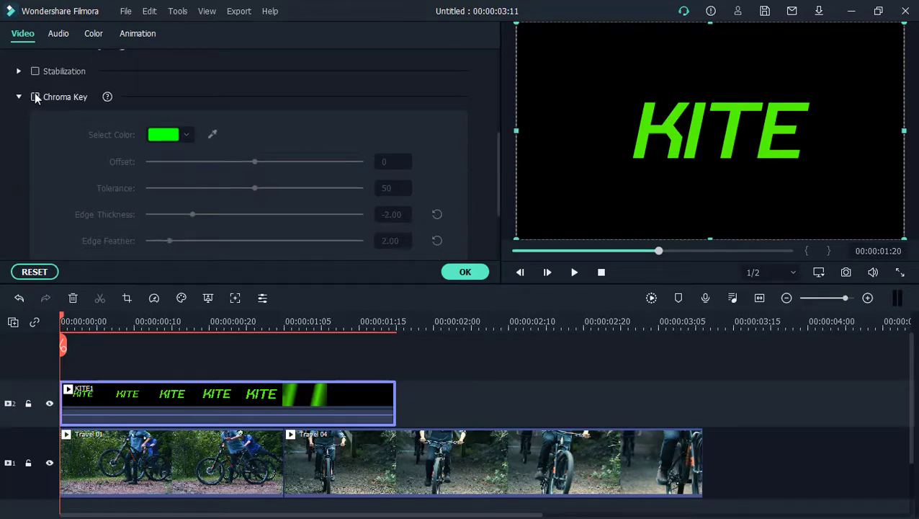
left_click(34, 97)
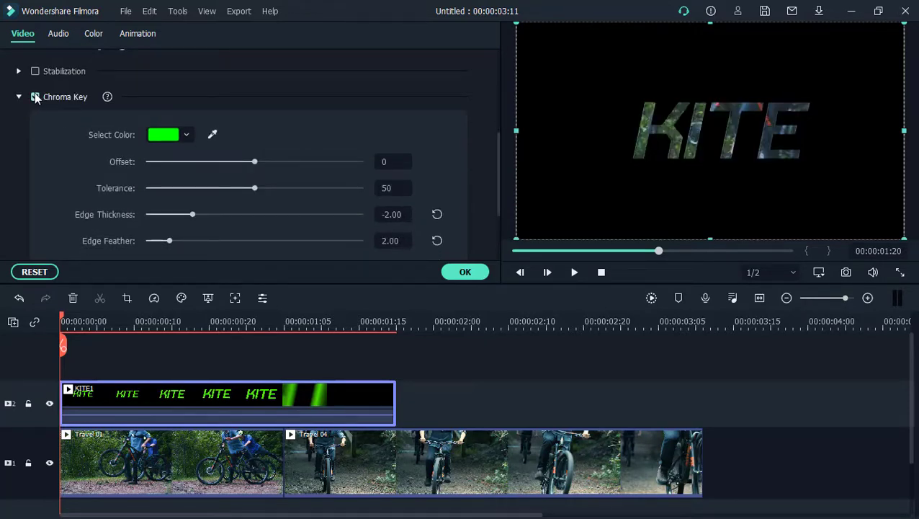
left_click(212, 135)
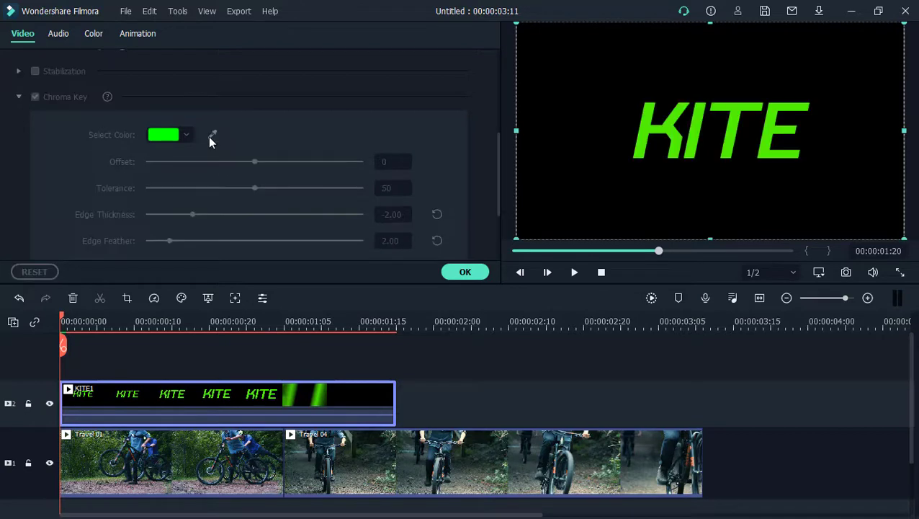
left_click(666, 128)
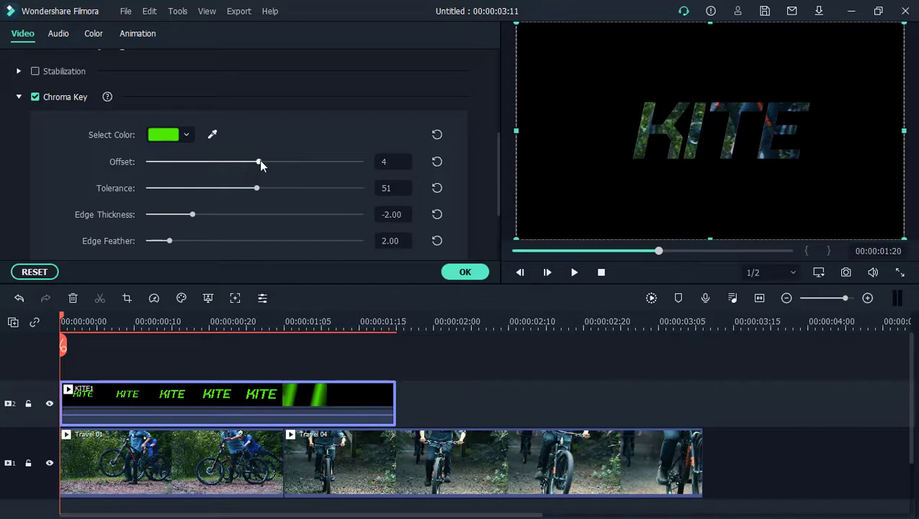
left_click_drag(259, 161, 292, 177)
left_click(465, 272)
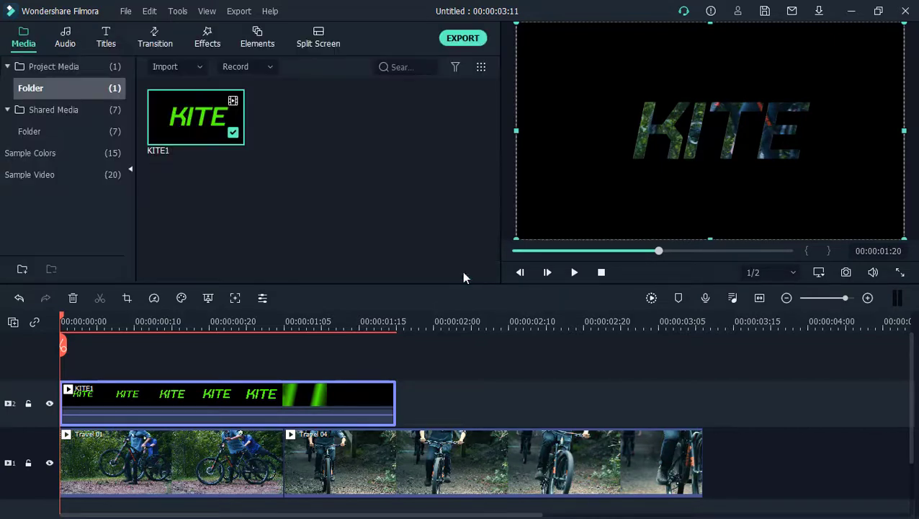
Step: Play back the keyed KITE1 intro over the travel clips from the start
left_click(601, 272)
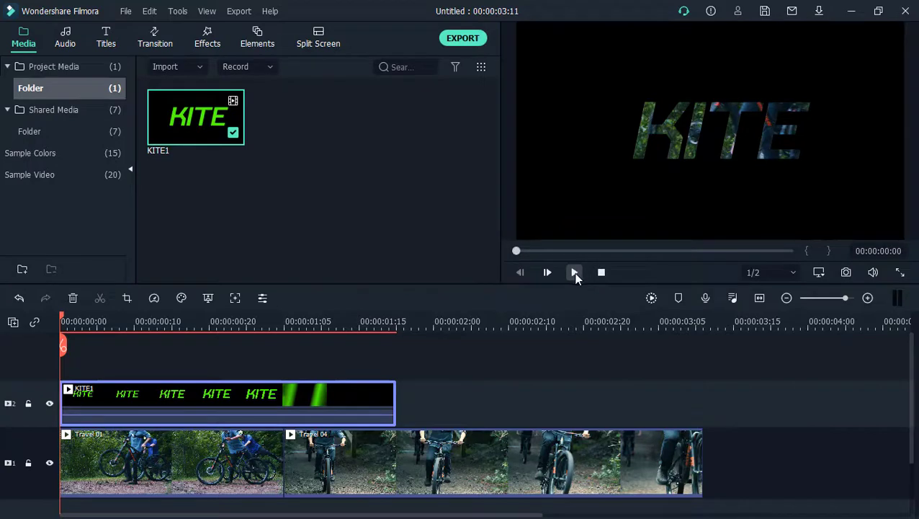
left_click(575, 272)
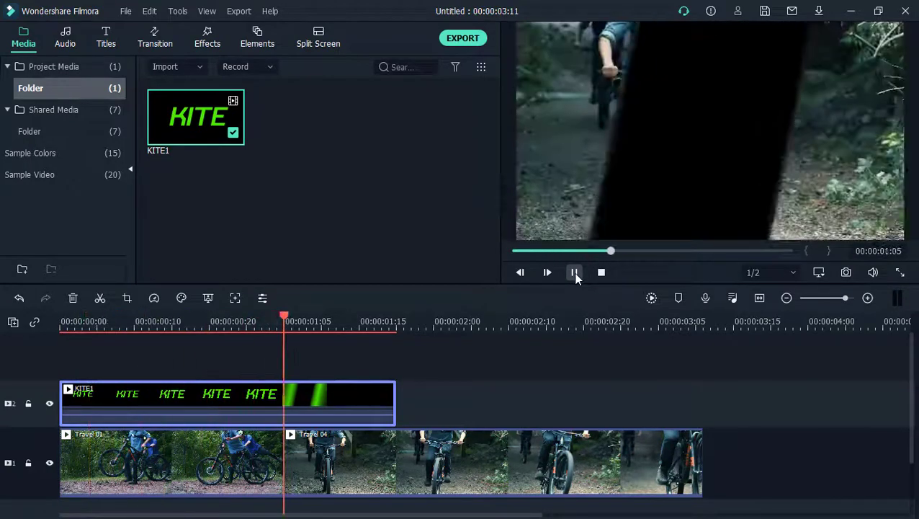
left_click(575, 272)
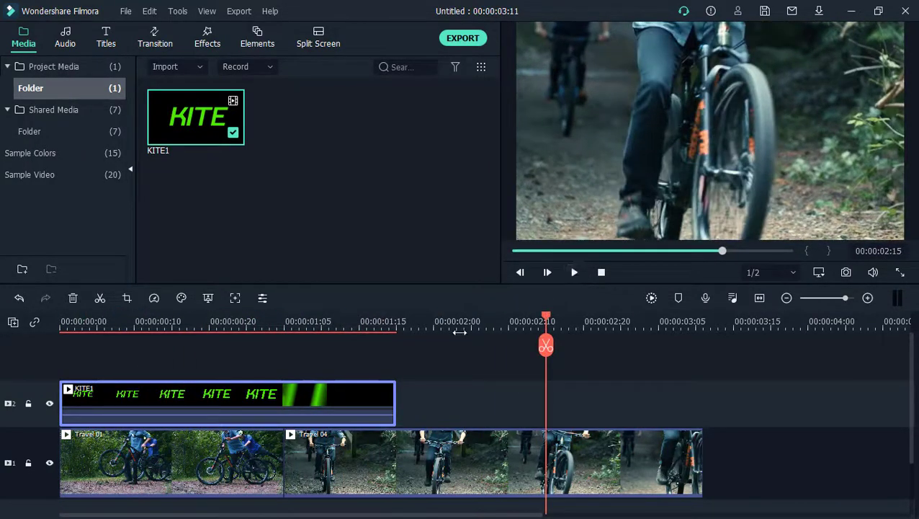
Step: Split the KITE1 clip at 00:00:01:06, delete the part after the cut, and play back the result from the start
left_click(363, 320)
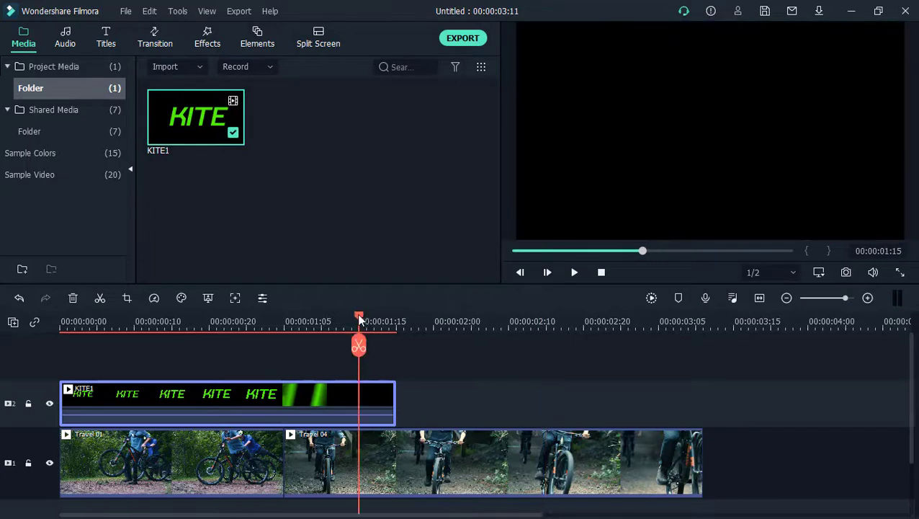
left_click_drag(359, 317, 332, 319)
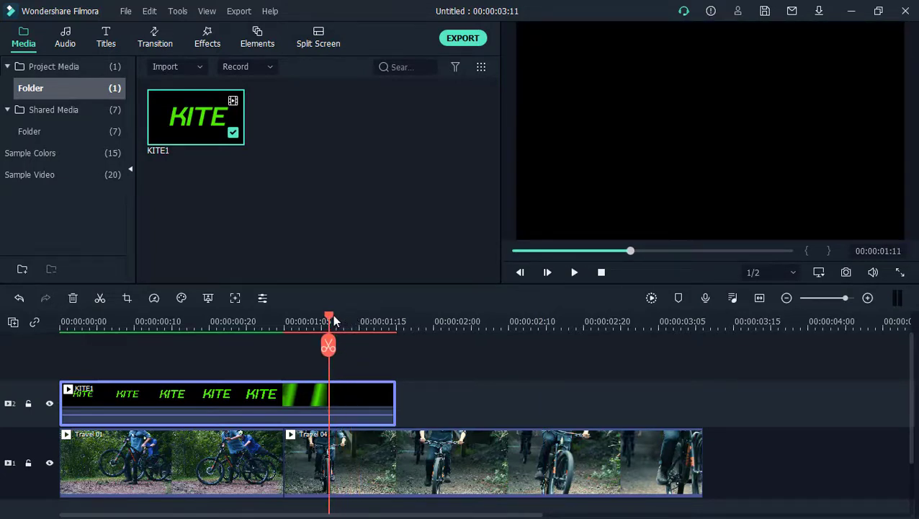
key("Left")
key("Left")
key("Left")
key("Left")
key("Left")
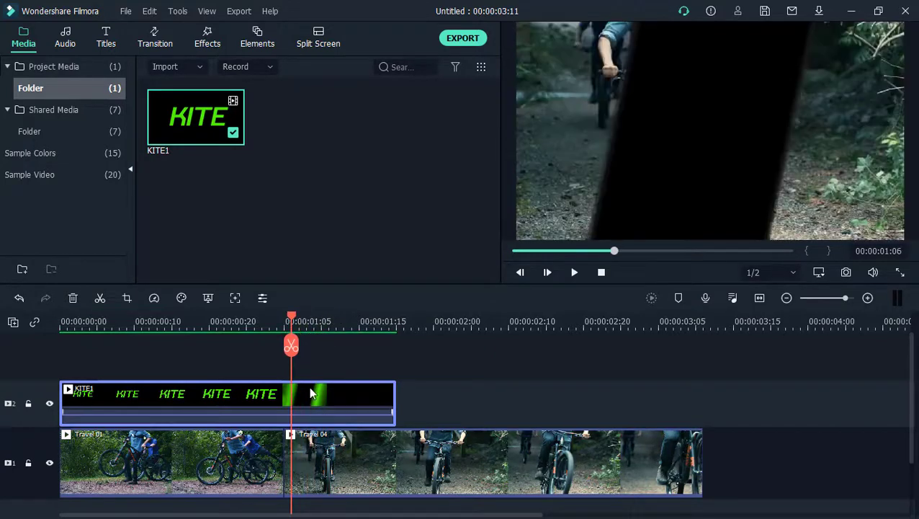
left_click(292, 348)
key("Right")
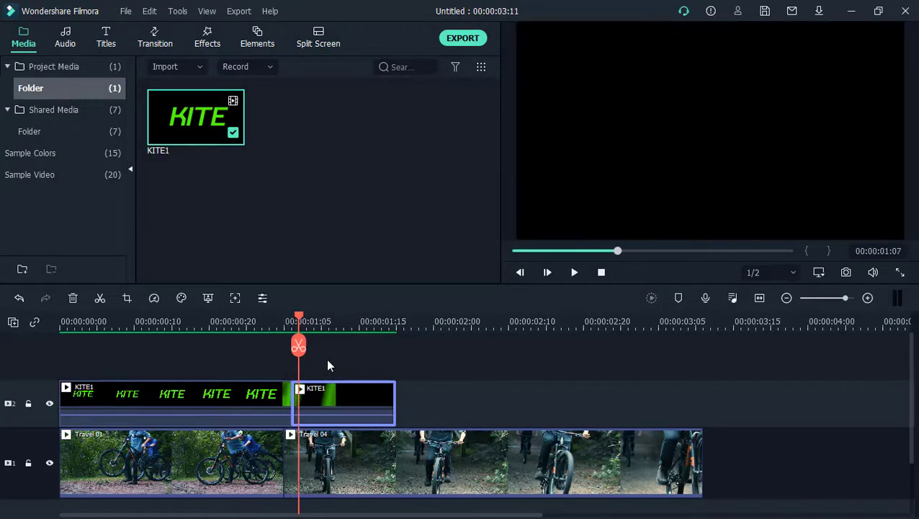
key("Delete")
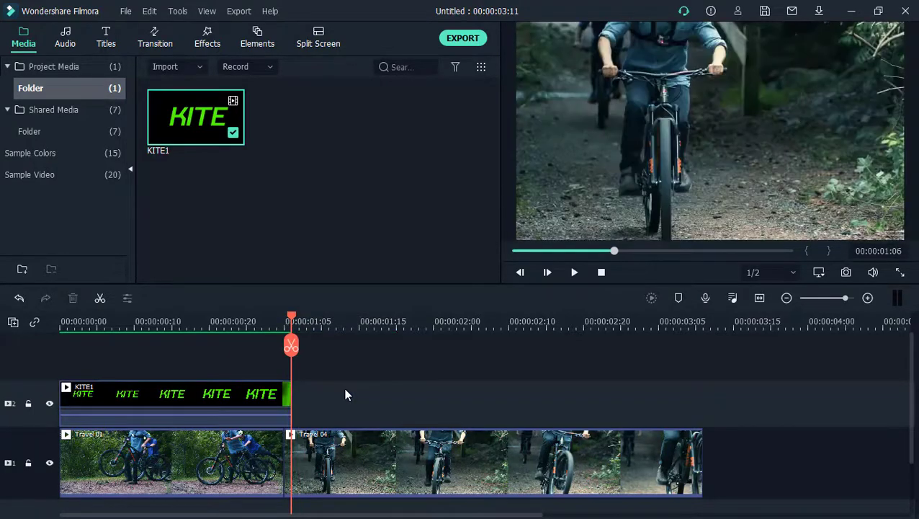
left_click(601, 273)
key("space")
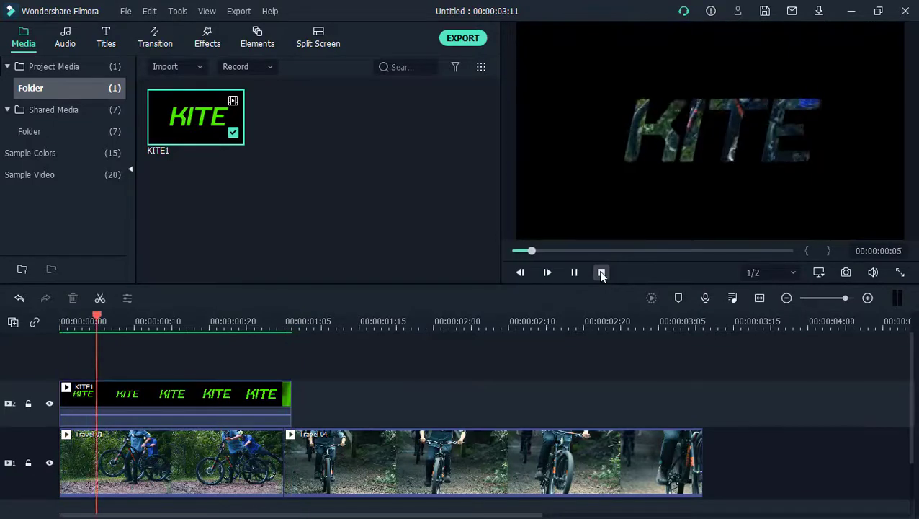